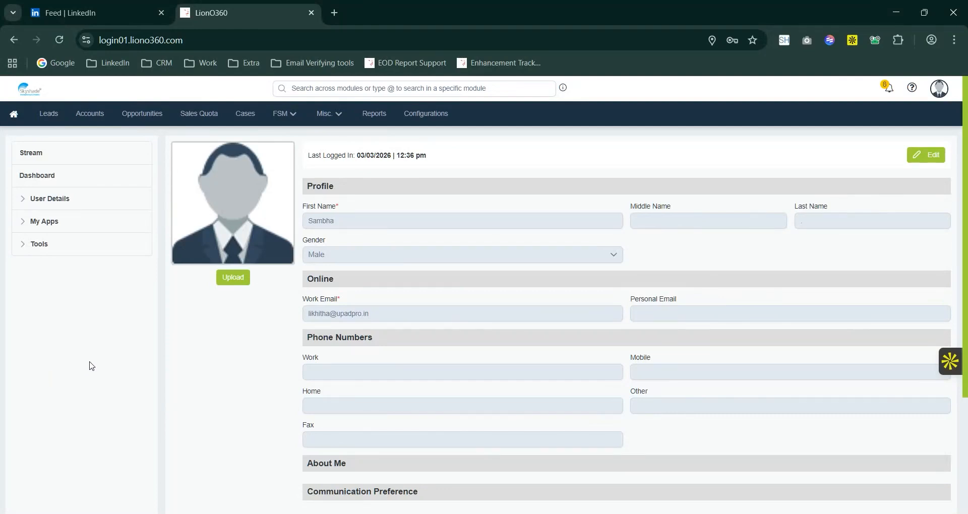
Go to the Workflow list and start a new workflow named Enquire Alert.
left_click(338, 115)
left_click(334, 138)
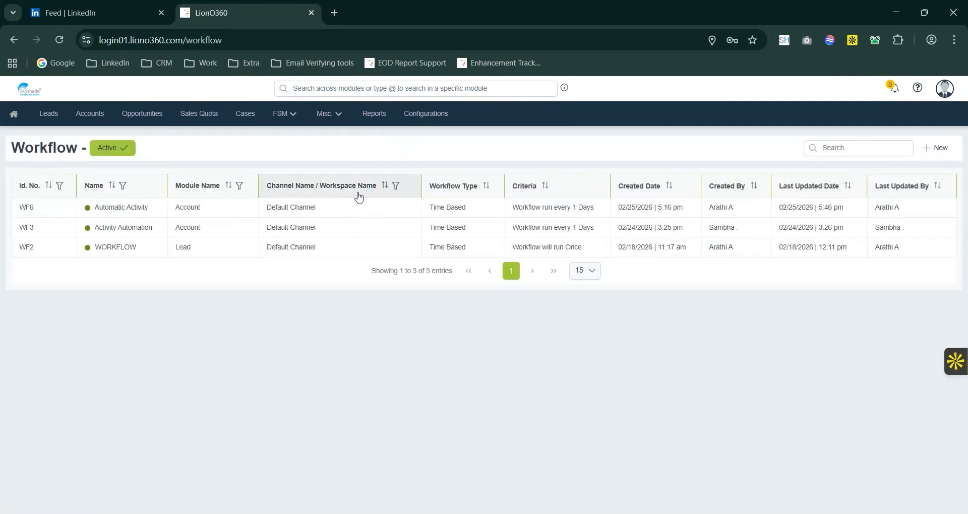
left_click(935, 147)
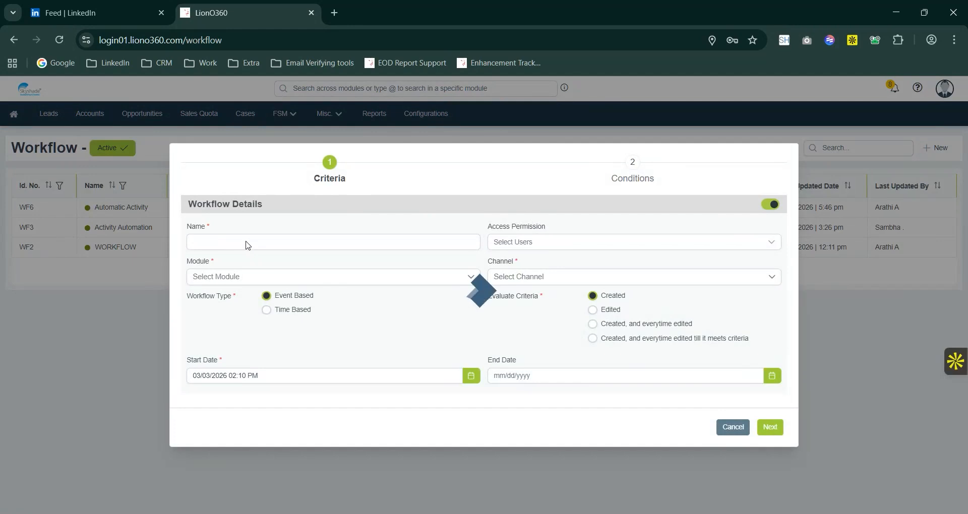
left_click(247, 242)
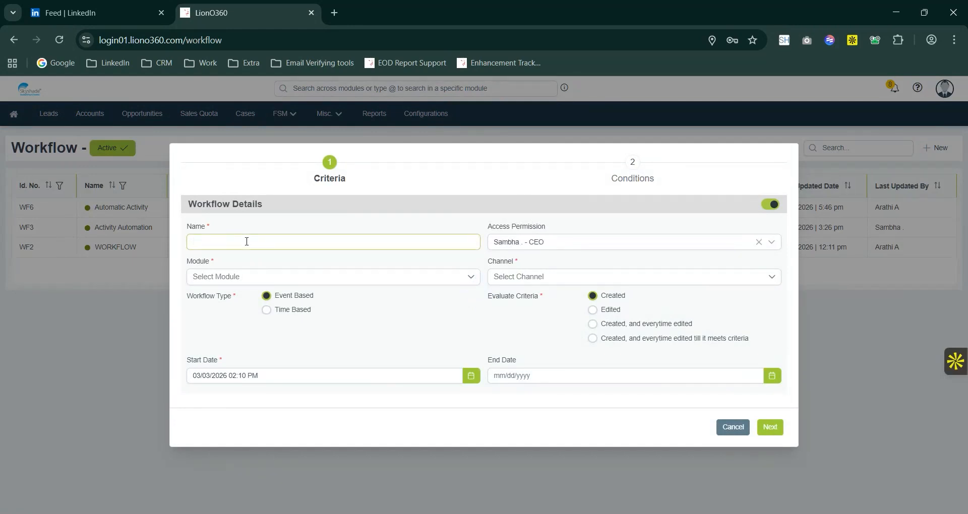
type("Enquire Alert")
Set the workflow's module to Account with Default Channel, and choose the Event Based workflow type.
left_click(252, 277)
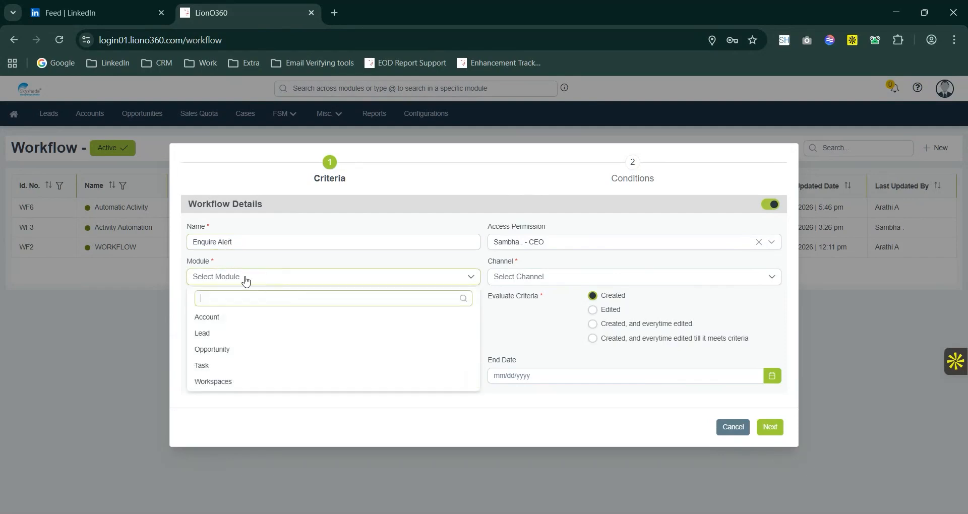
left_click(214, 316)
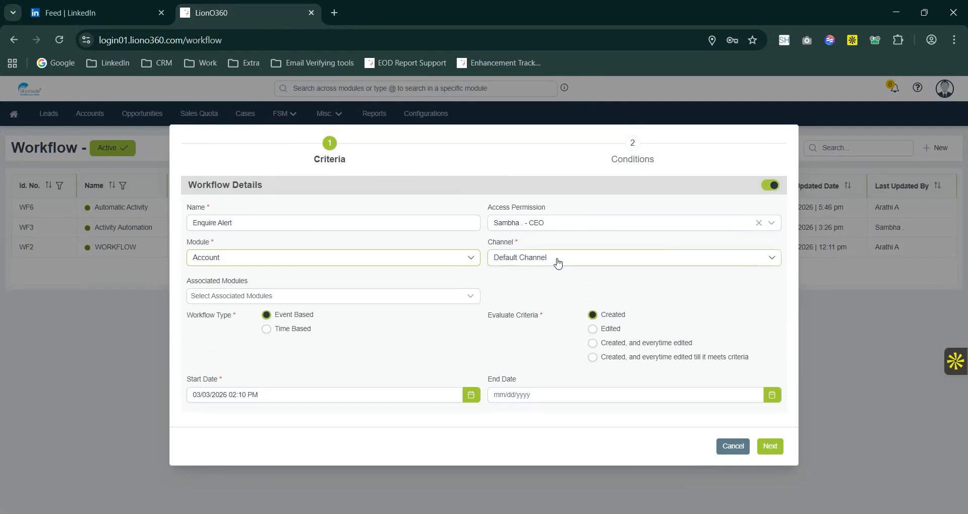
left_click(557, 260)
left_click(533, 298)
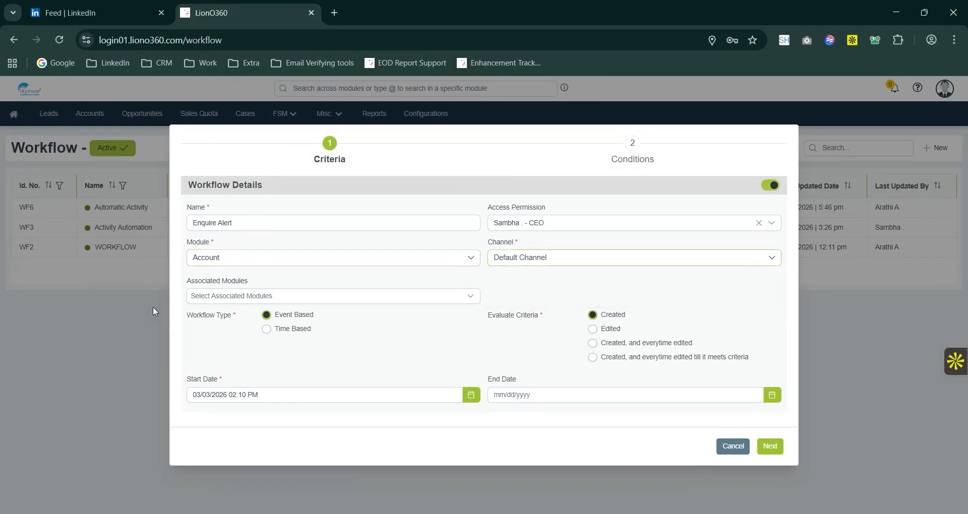
left_click(266, 316)
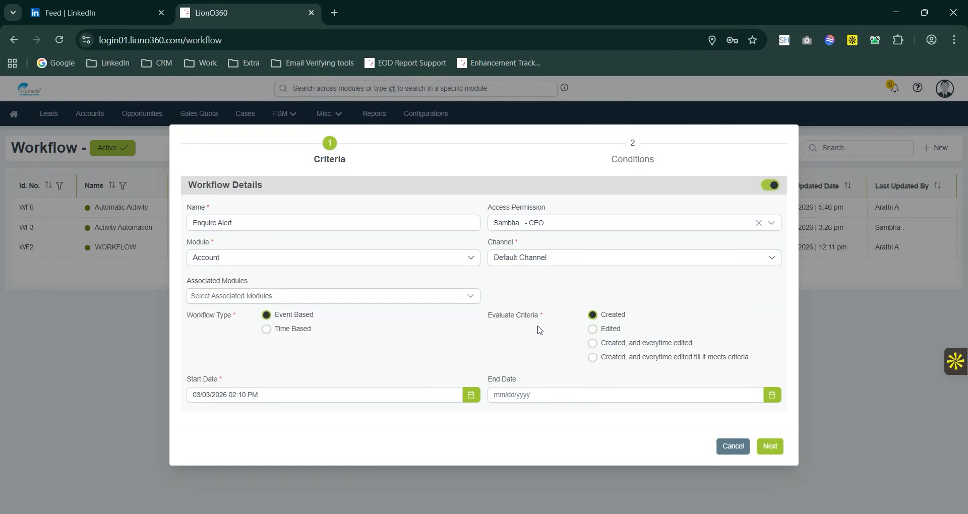
Set the workflow's end date to 03/04/2026 02:11 PM and continue to the Conditions stage.
left_click(516, 394)
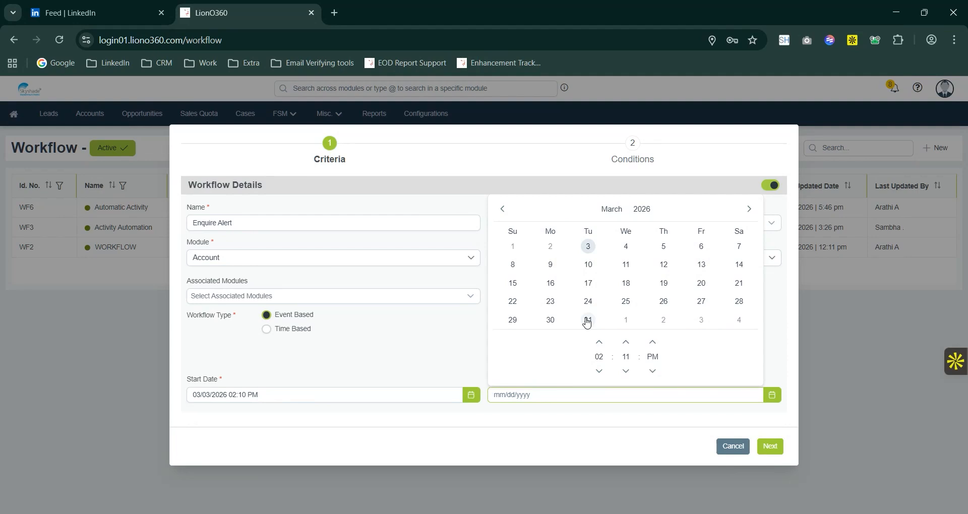
left_click(625, 246)
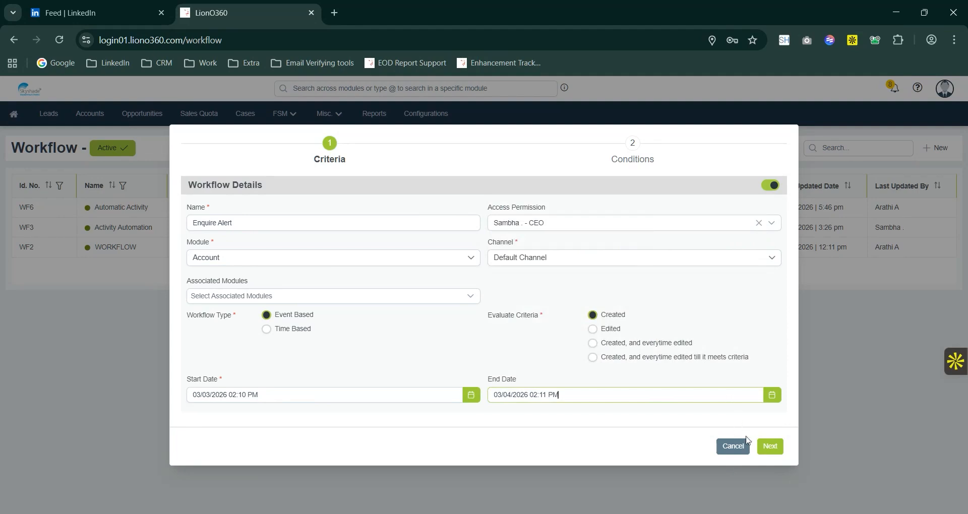
left_click(769, 446)
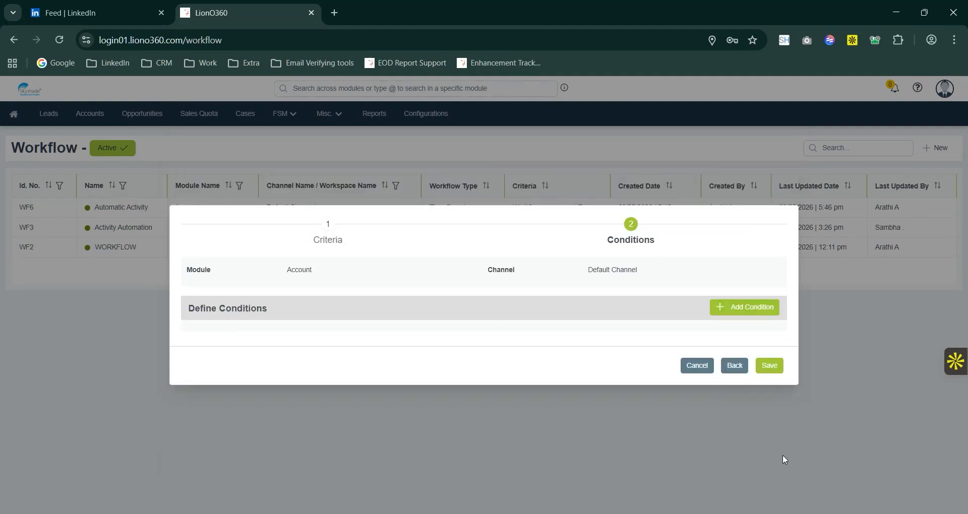
Add a condition to the workflow with a rule requiring that the Account Name field HasValue.
left_click(724, 315)
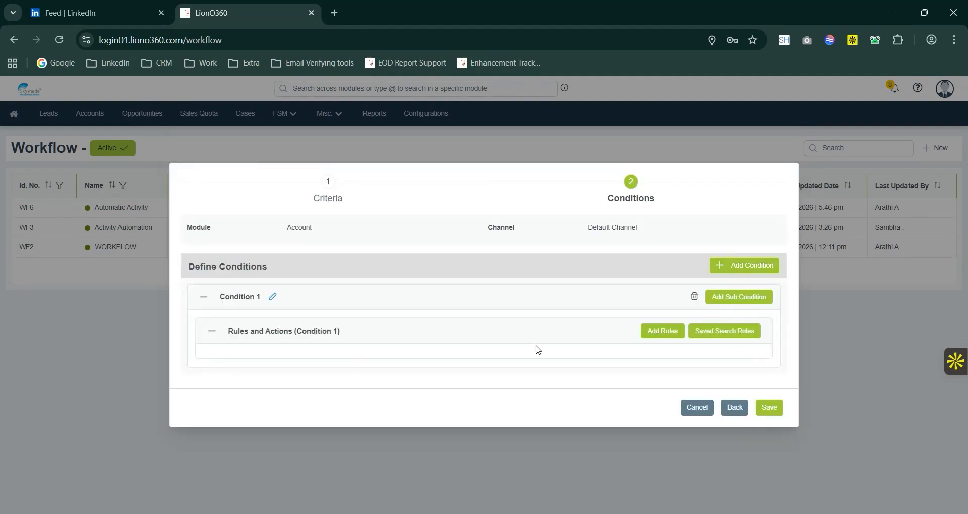
left_click(662, 331)
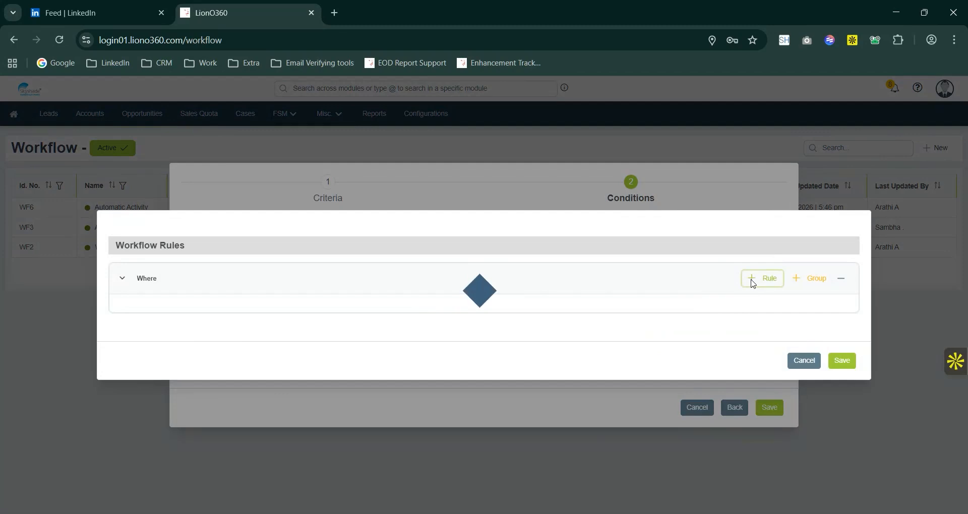
left_click(755, 284)
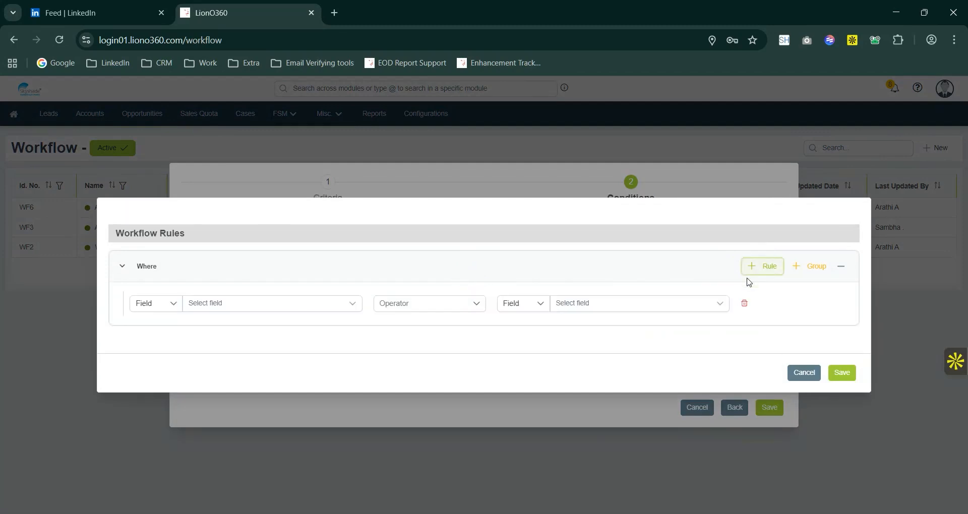
left_click(223, 310)
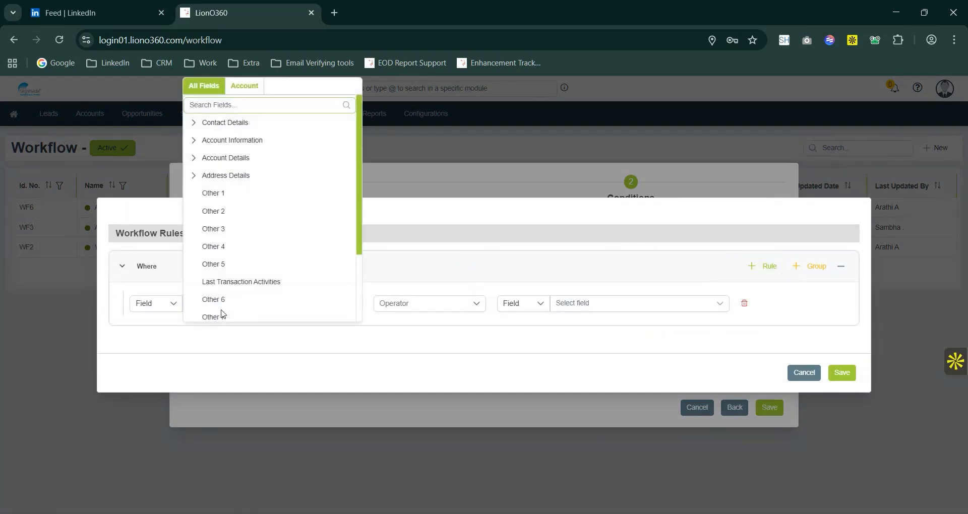
type("acc")
left_click(194, 122)
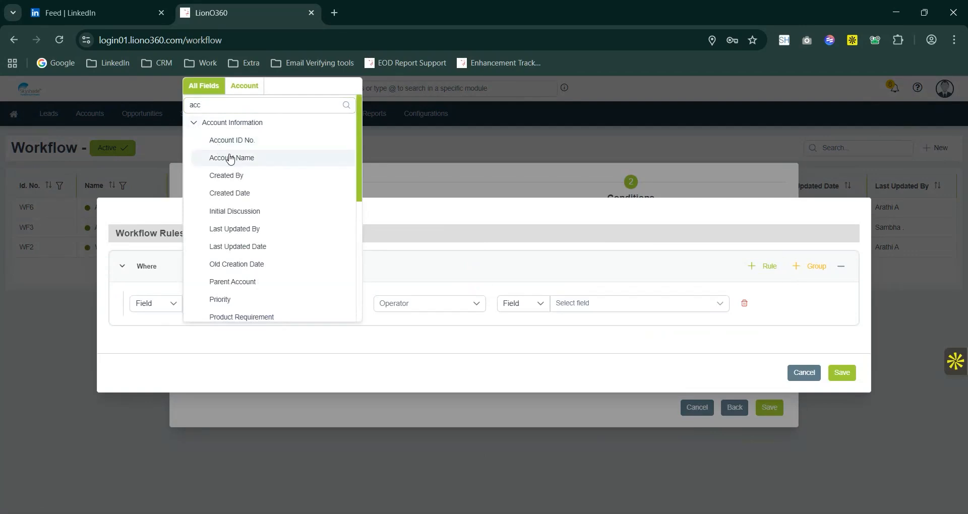
left_click(230, 158)
left_click(429, 308)
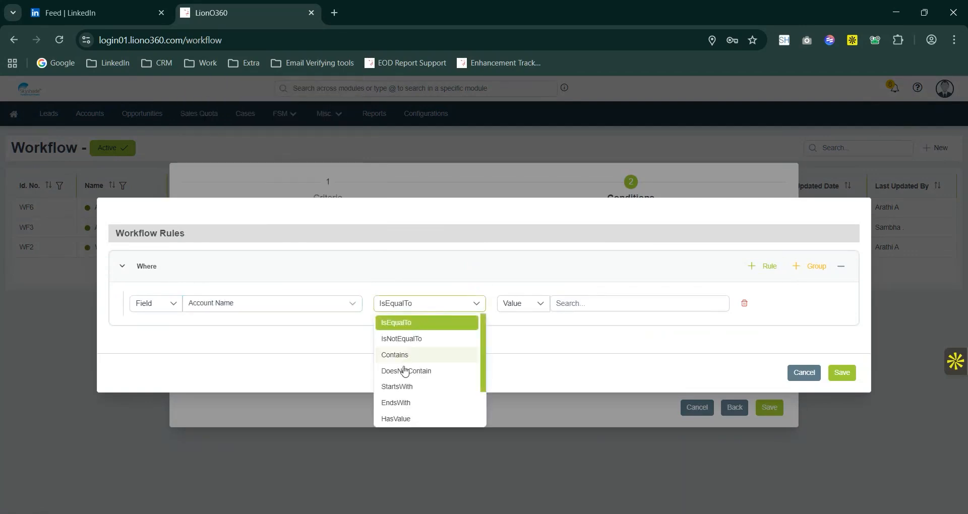
left_click(406, 422)
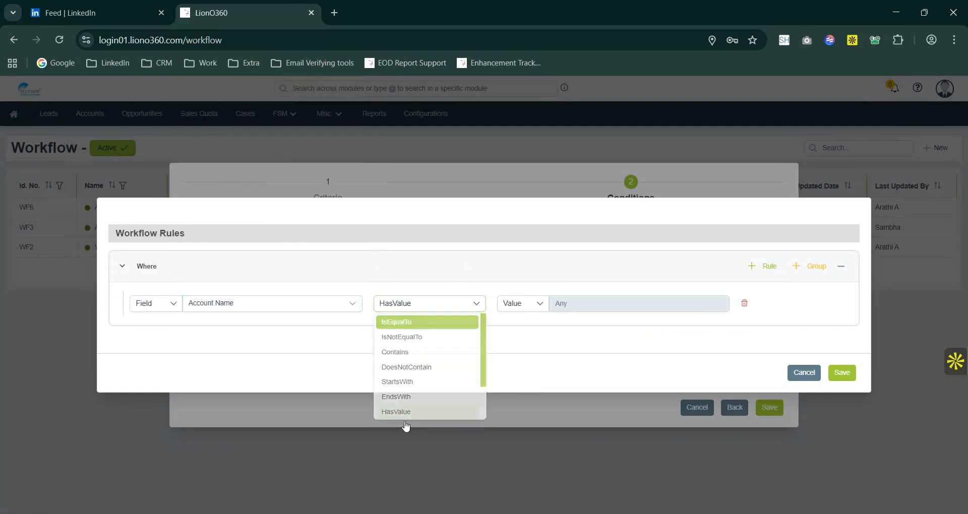
Add an AND rule where Sales Person IsEqualTo the first named salesperson listed, and save the workflow rules.
left_click(754, 267)
left_click(285, 329)
type("sa")
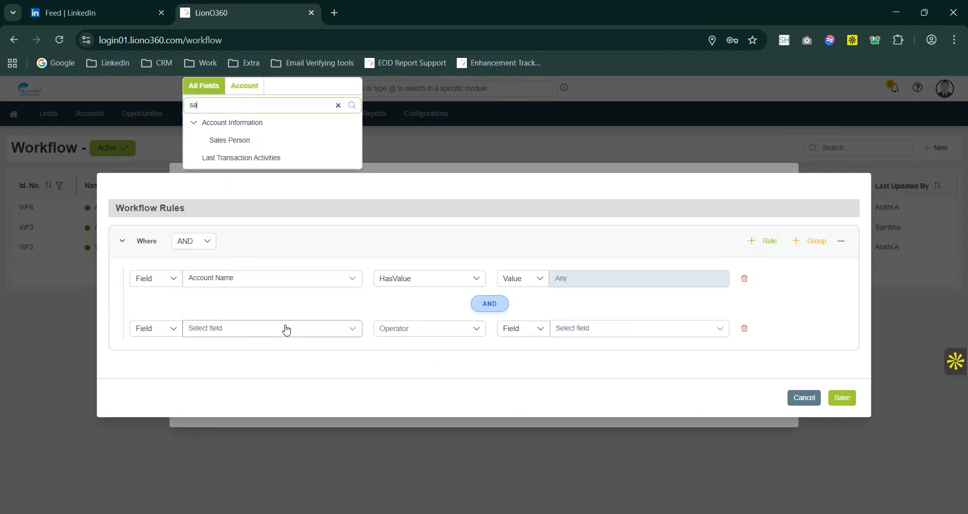
type("l")
left_click(230, 141)
left_click(593, 335)
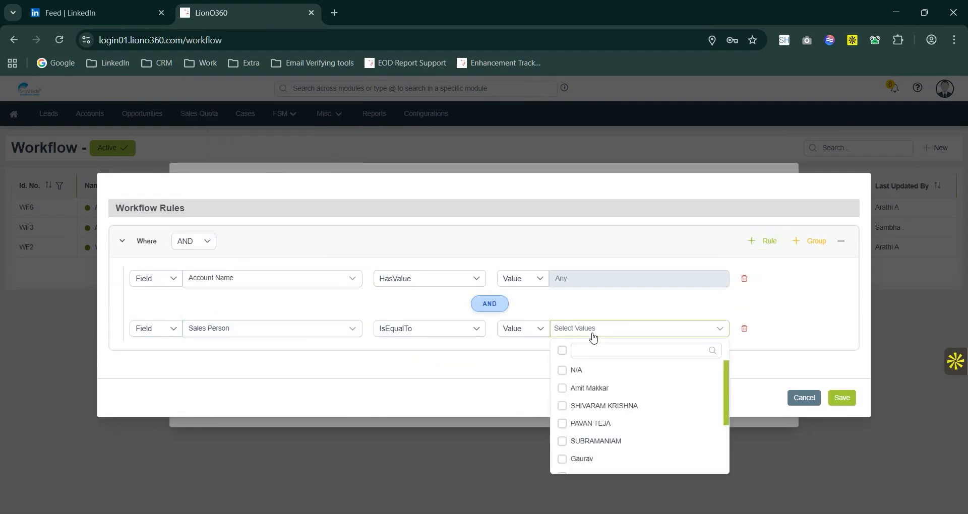
left_click(562, 389)
left_click(503, 395)
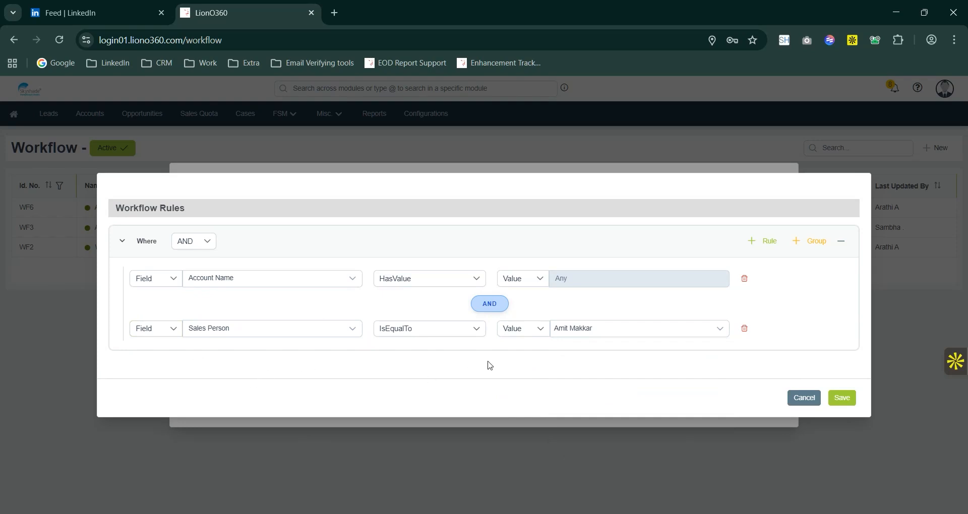
left_click(840, 399)
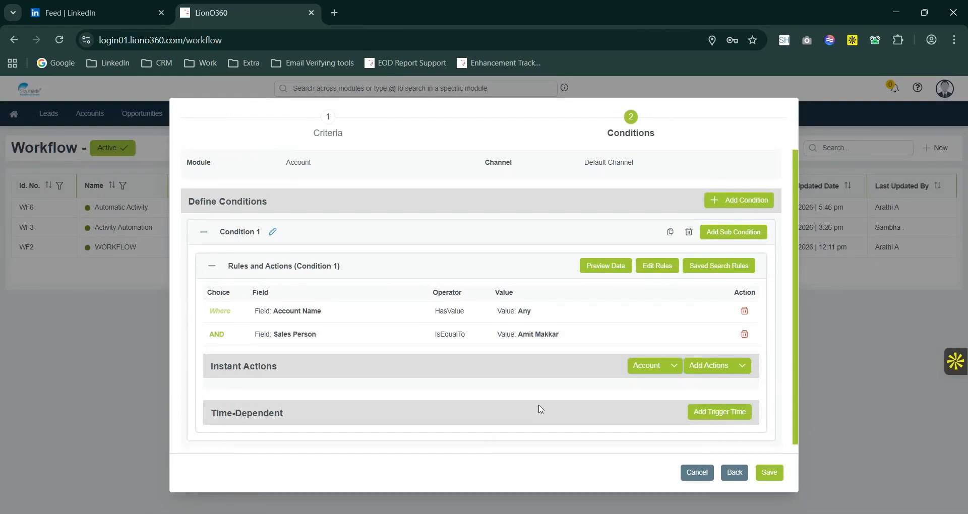
left_click(726, 370)
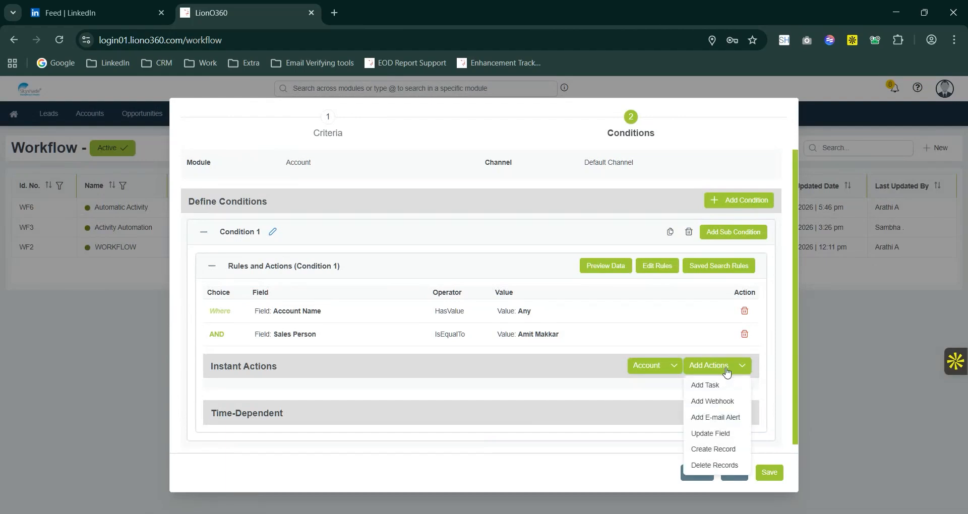
left_click(719, 422)
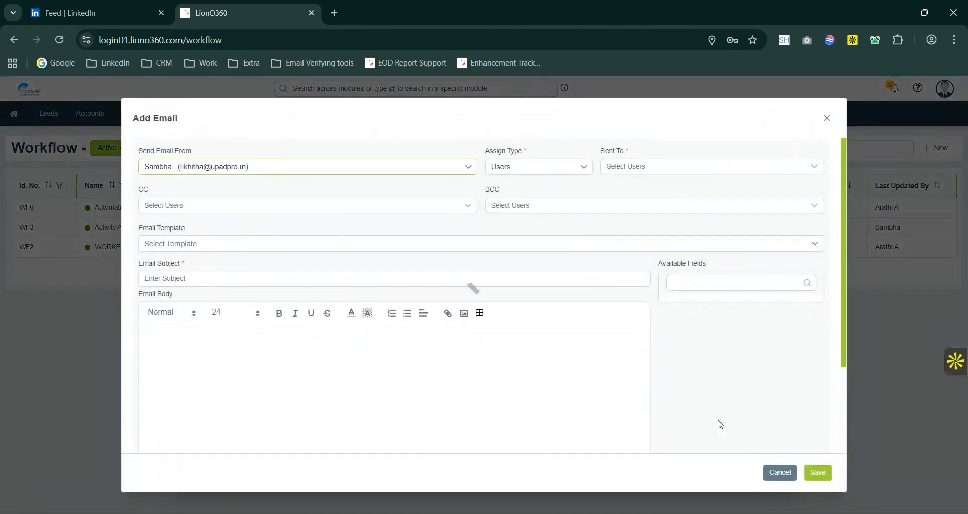
left_click(563, 173)
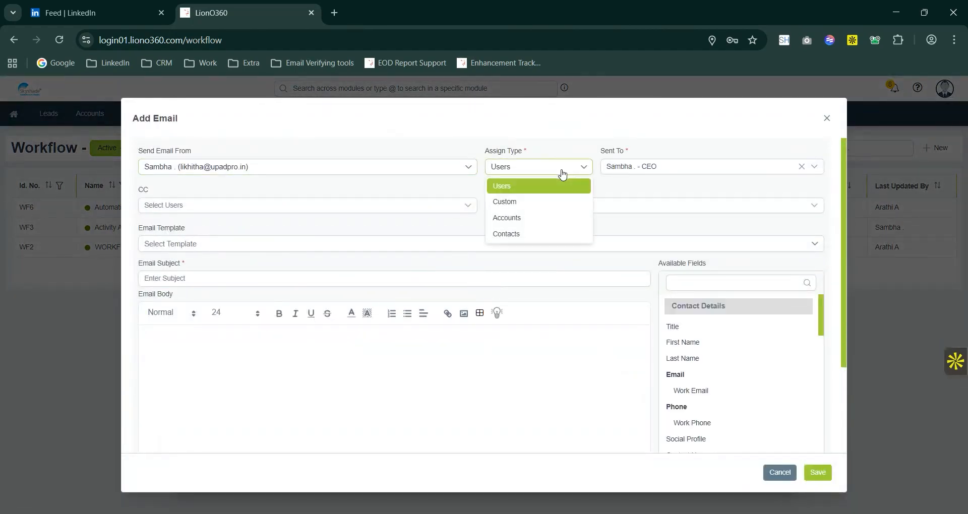
left_click(563, 174)
left_click(624, 172)
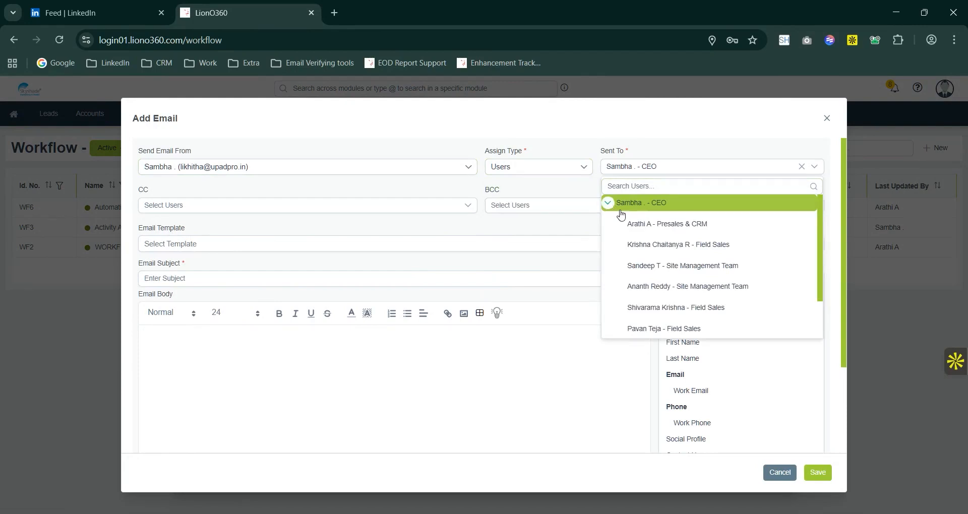
scroll(673, 272, "down", 2)
scroll(674, 278, "up", 2)
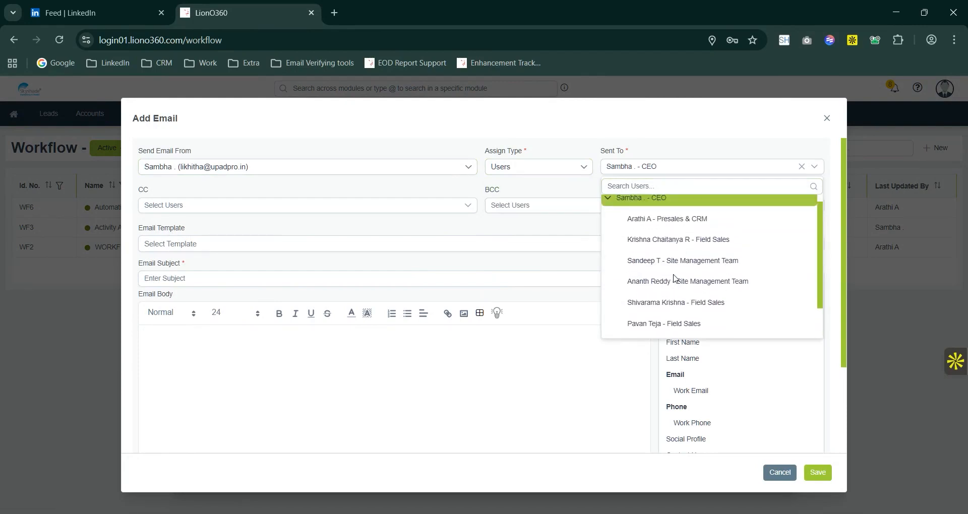
scroll(676, 262, "down", 2)
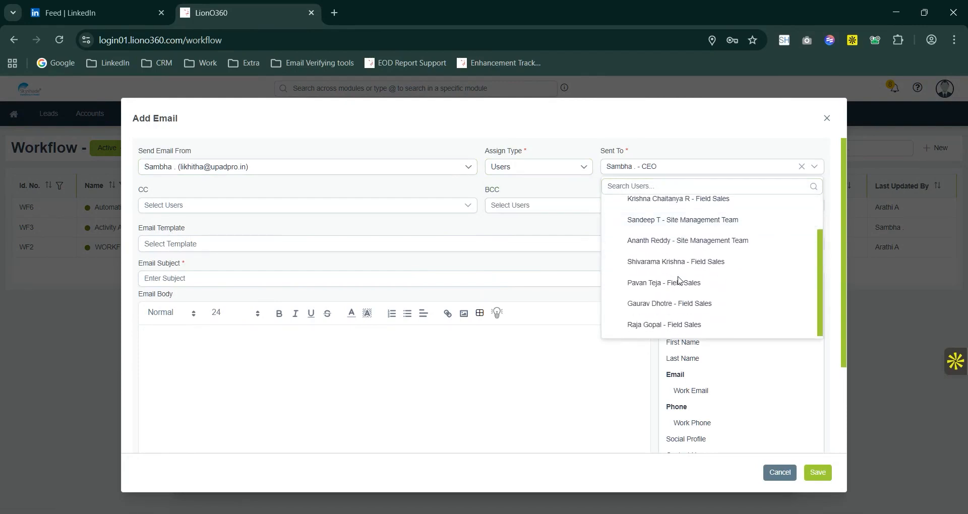
scroll(639, 305, "up", 2)
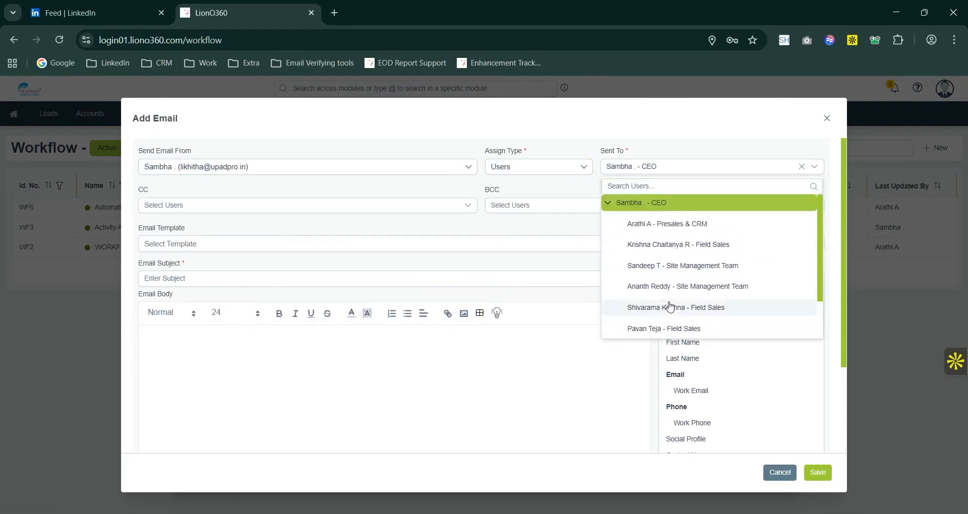
left_click(652, 224)
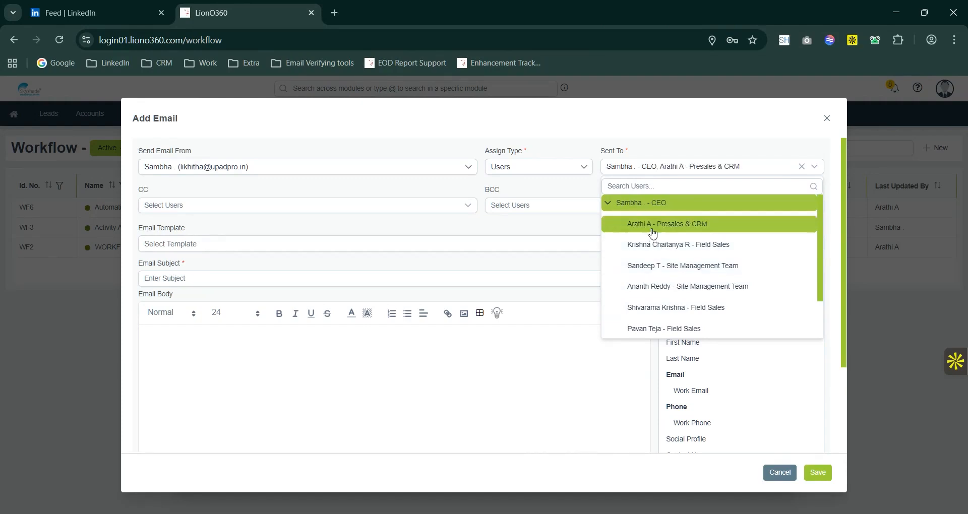
left_click(595, 351)
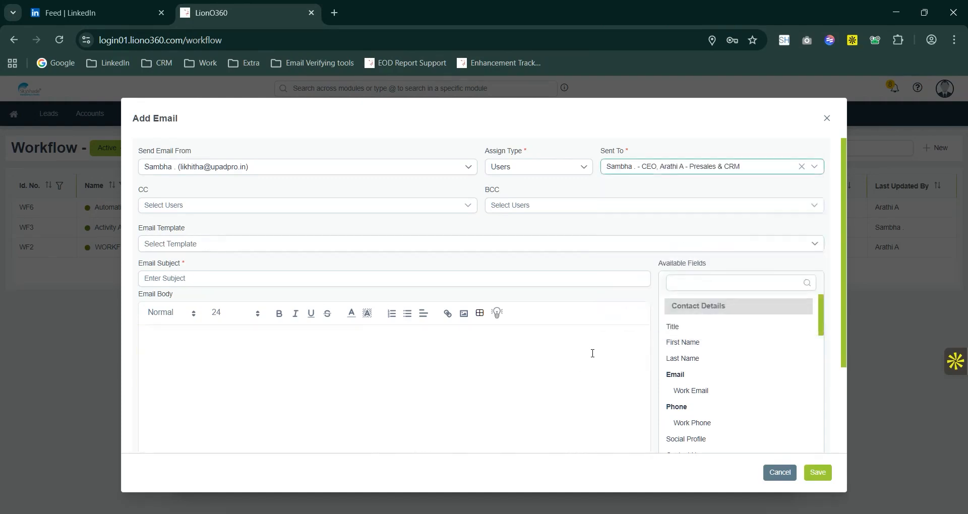
left_click(205, 207)
left_click(583, 391)
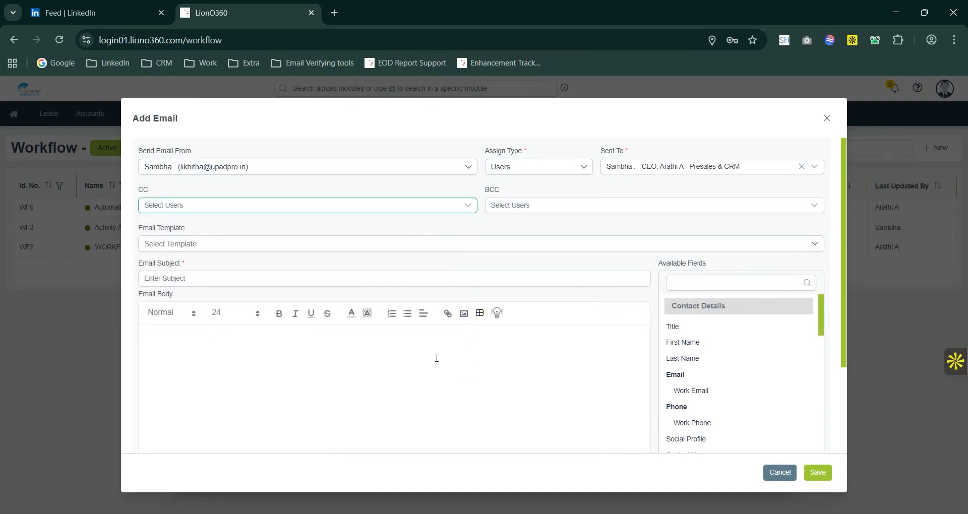
left_click(187, 355)
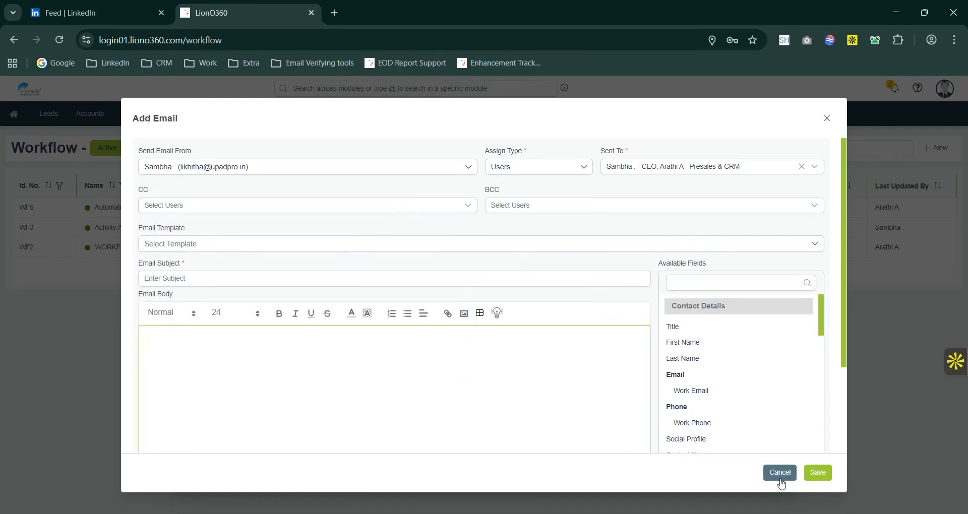
left_click(825, 119)
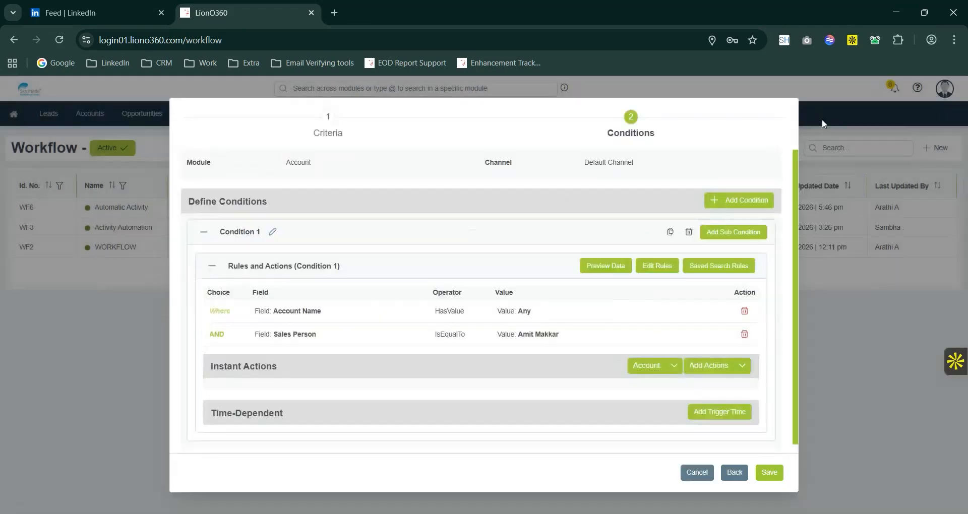
Add a single task as an instant action with the Reminder category, shared with the second listed user.
left_click(718, 366)
left_click(703, 383)
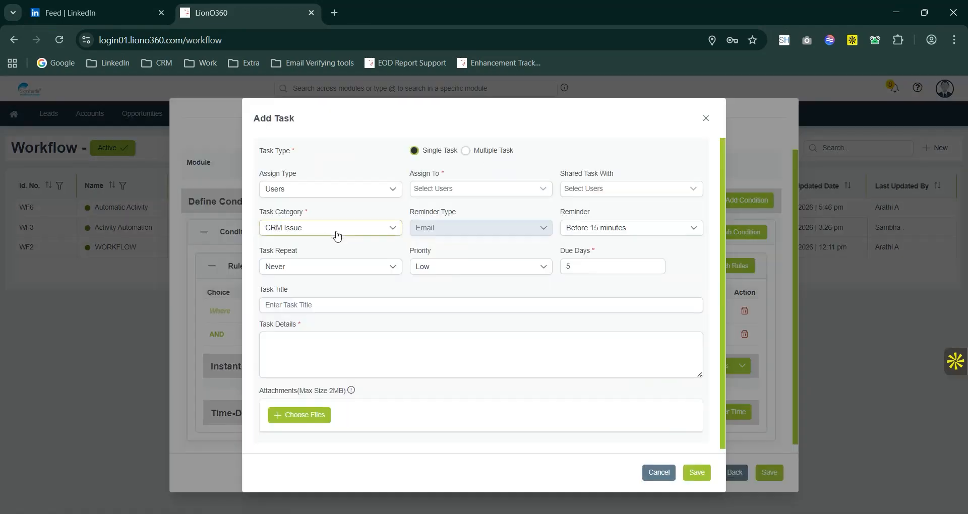
left_click(338, 234)
left_click(336, 232)
left_click(336, 229)
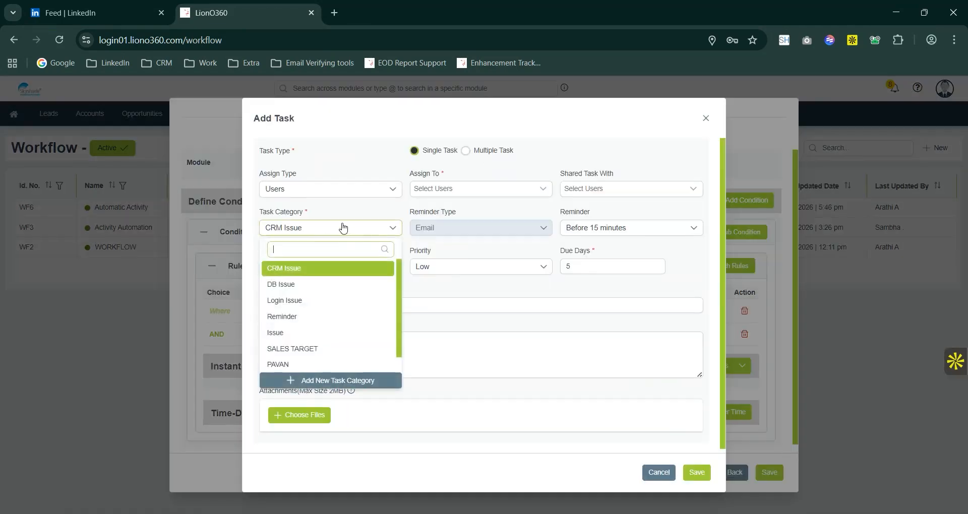
left_click(305, 349)
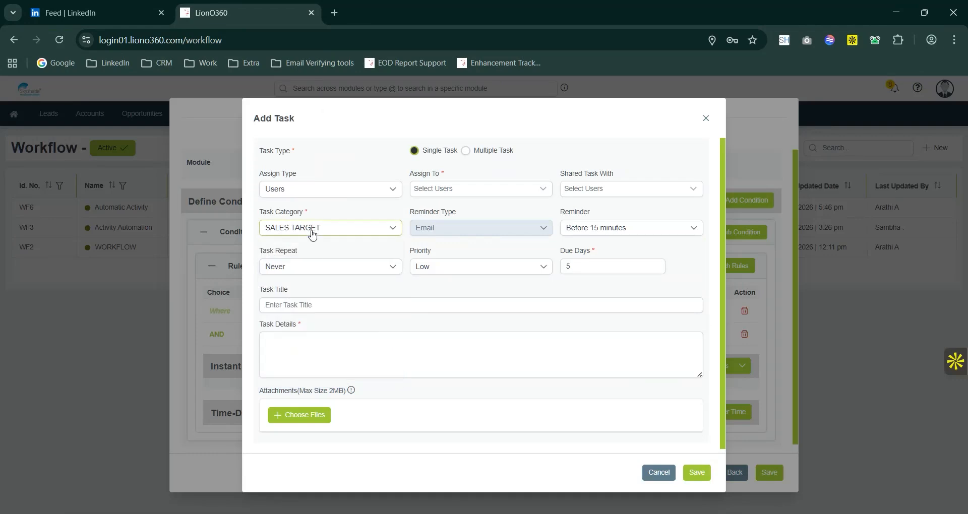
left_click(312, 232)
scroll(302, 312, "down", 1)
left_click(294, 302)
left_click(601, 196)
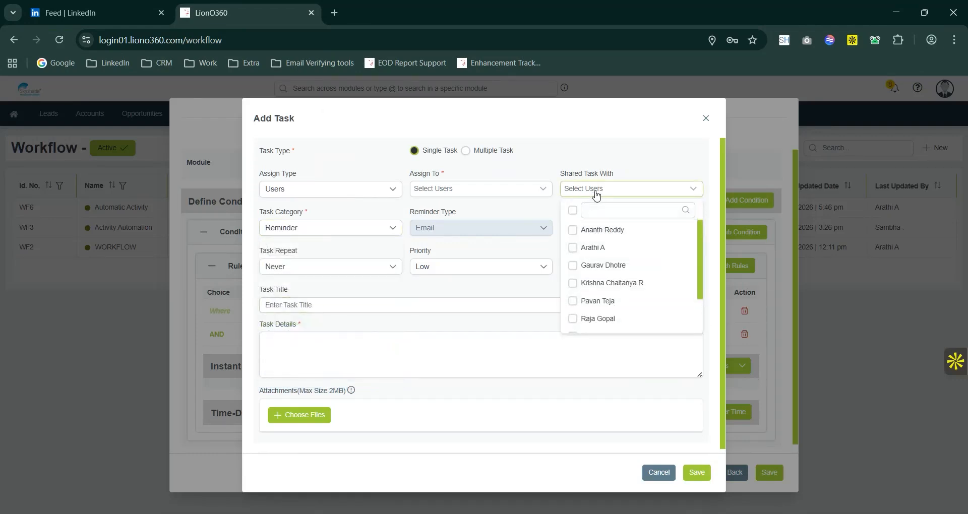
left_click(587, 249)
Enter the task details "A new enquiry has been added! Please check" and set the due days to 1.
left_click(484, 339)
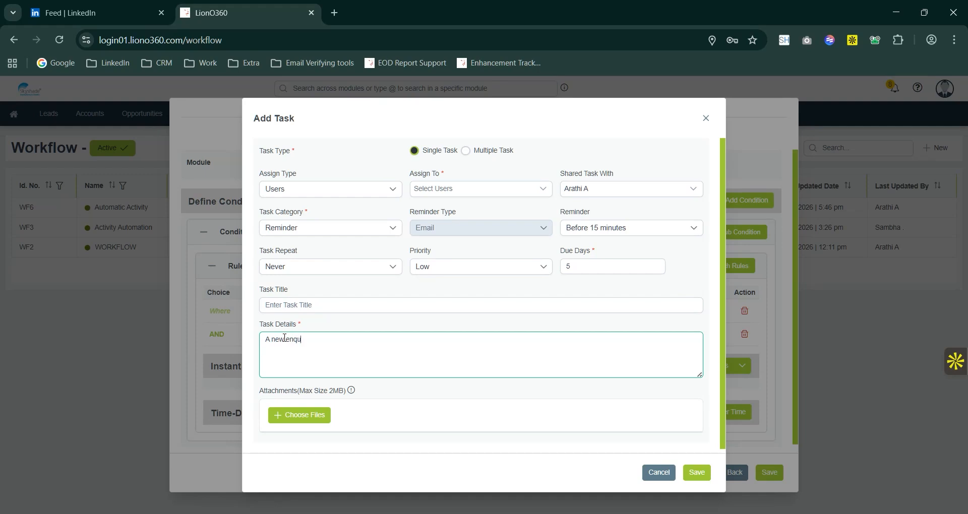
key("BackSpace")
key("BackSpace")
key("BackSpace")
key("BackSpace")
type("s been added! Please che")
left_click(584, 267)
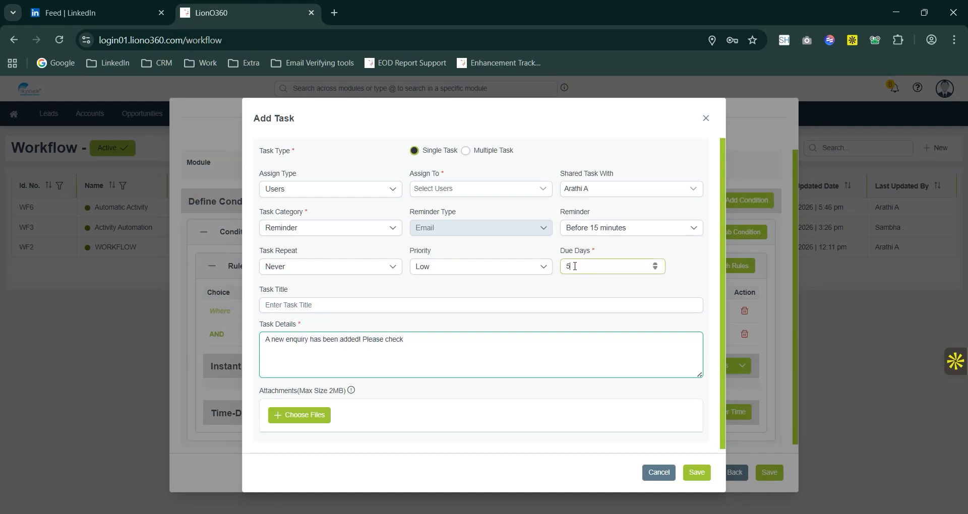
left_click_drag(575, 266, 554, 275)
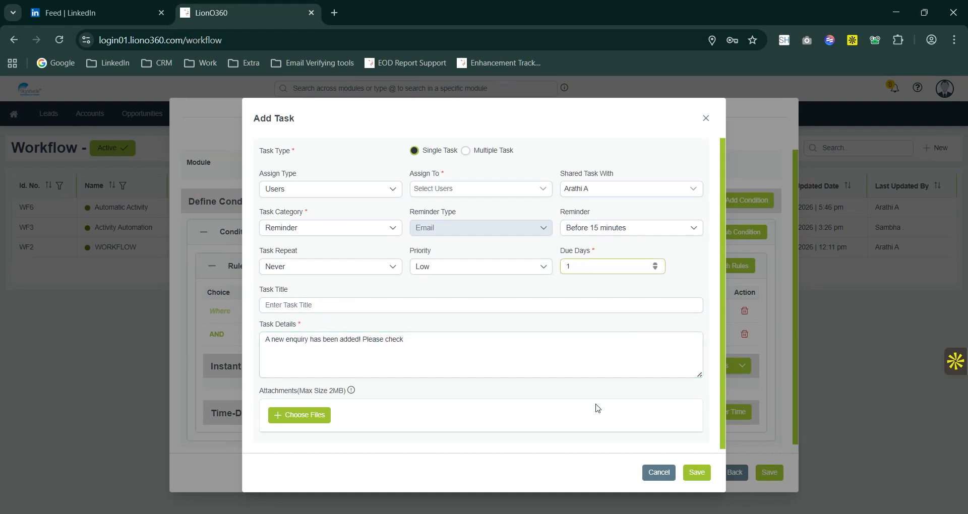
Assign the task to the first listed user and save the task.
scroll(439, 335, "down", 1)
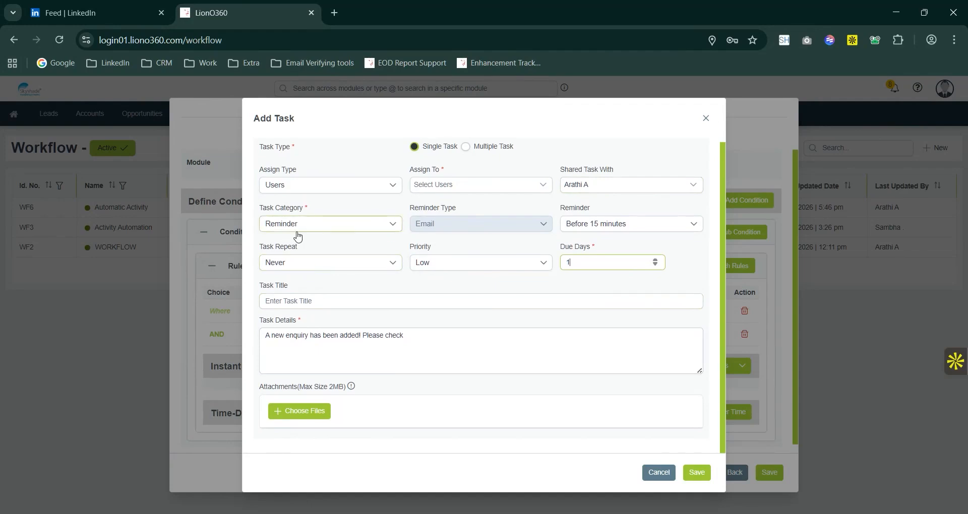
left_click(506, 188)
left_click(454, 223)
left_click(600, 188)
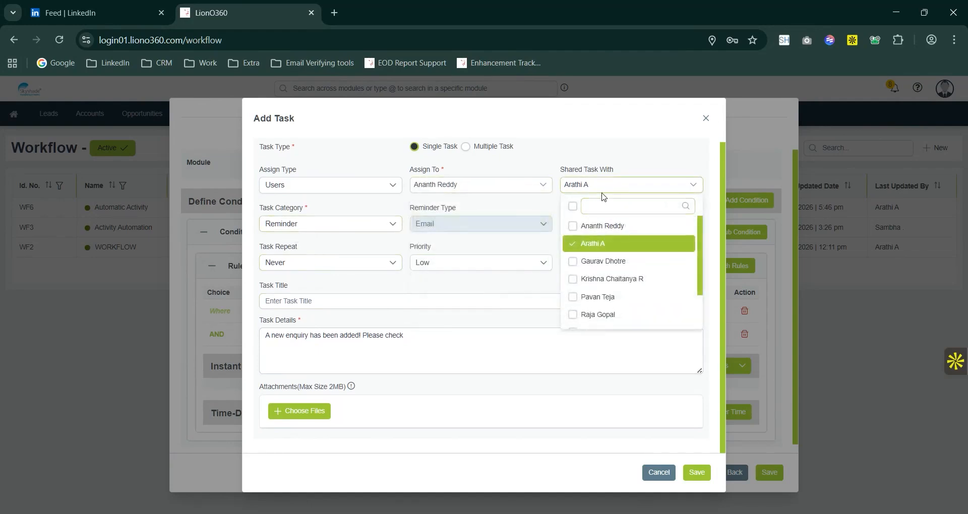
left_click(639, 152)
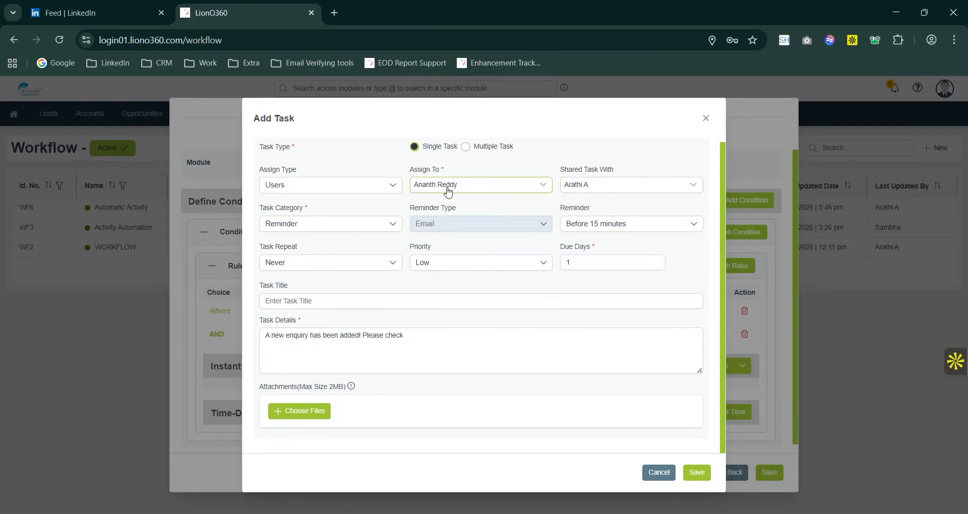
left_click(697, 472)
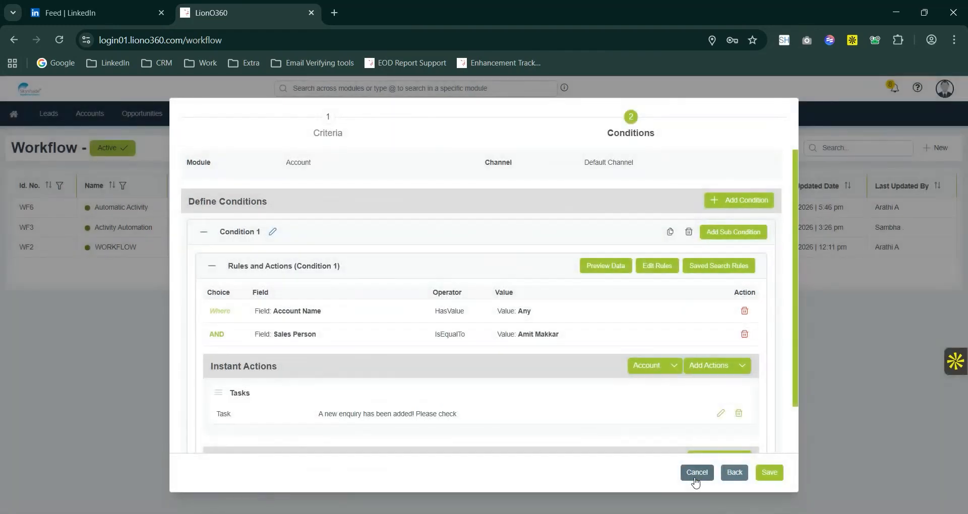
Save the workflow and open the overview of the Enquire Alert workflow.
scroll(633, 415, "down", 2)
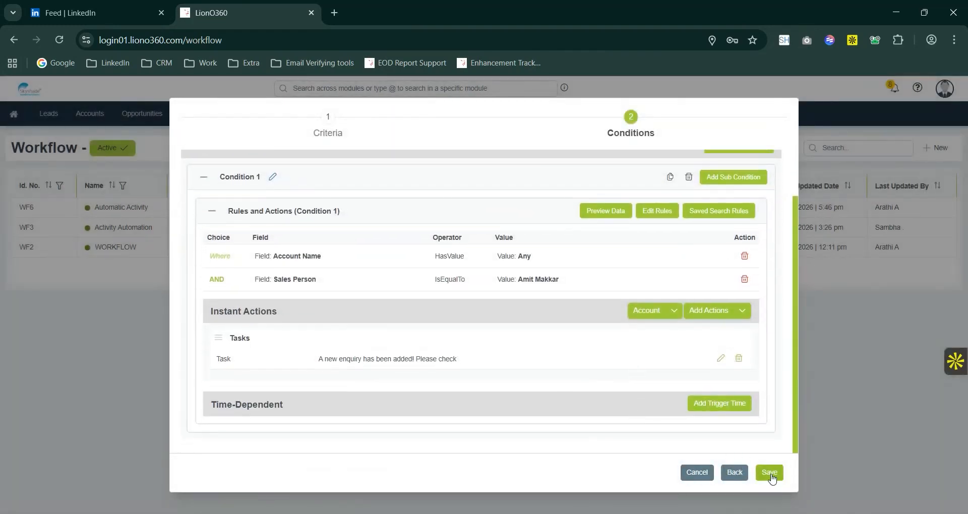
left_click(770, 474)
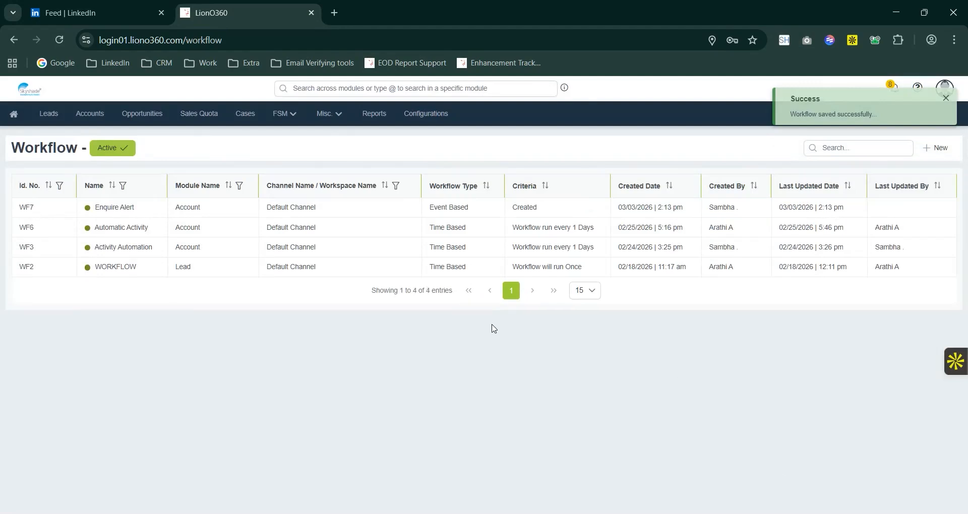
left_click(198, 215)
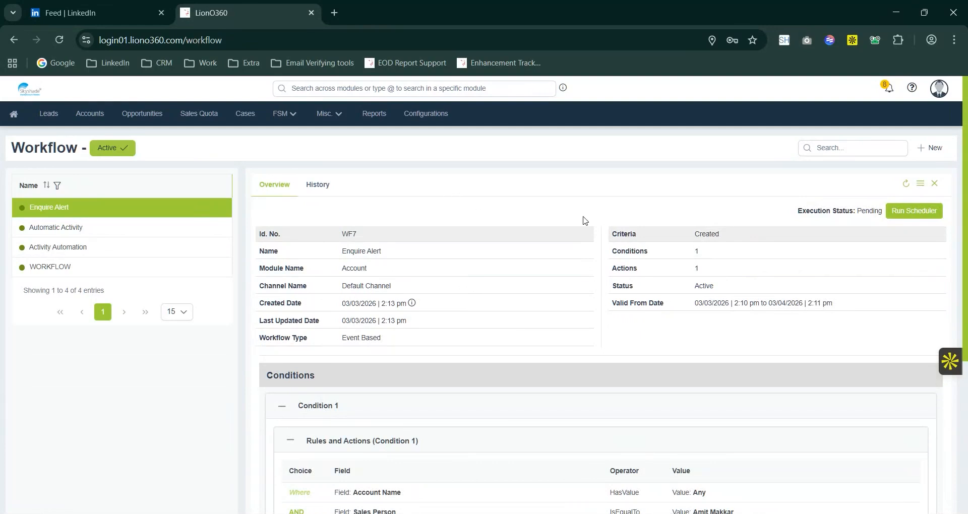
Run the scheduler for the Enquire Alert workflow and stop it, confirming both requests.
left_click(913, 213)
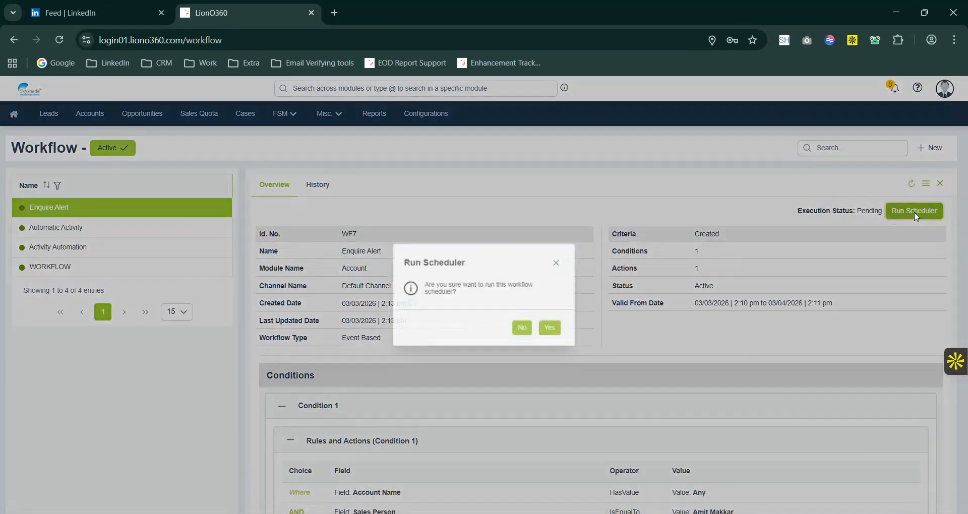
left_click(555, 329)
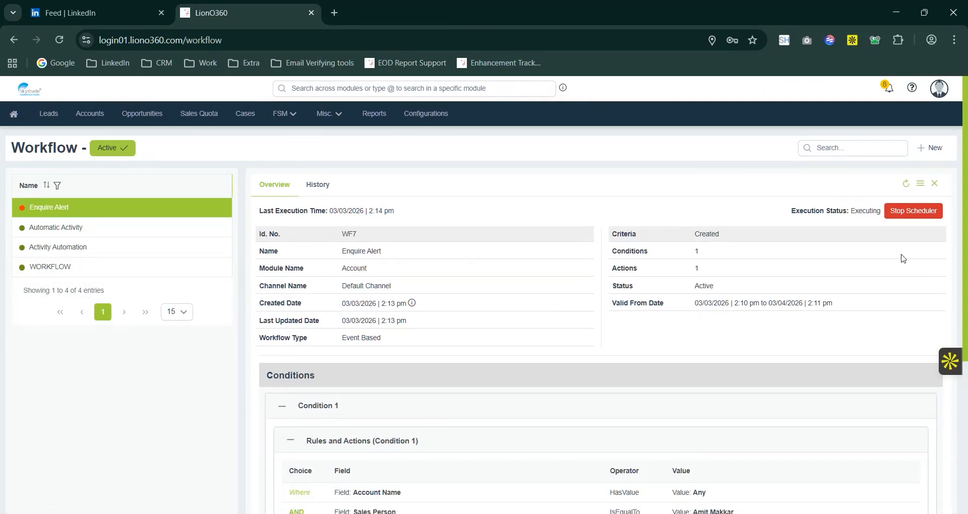
left_click(913, 211)
left_click(571, 320)
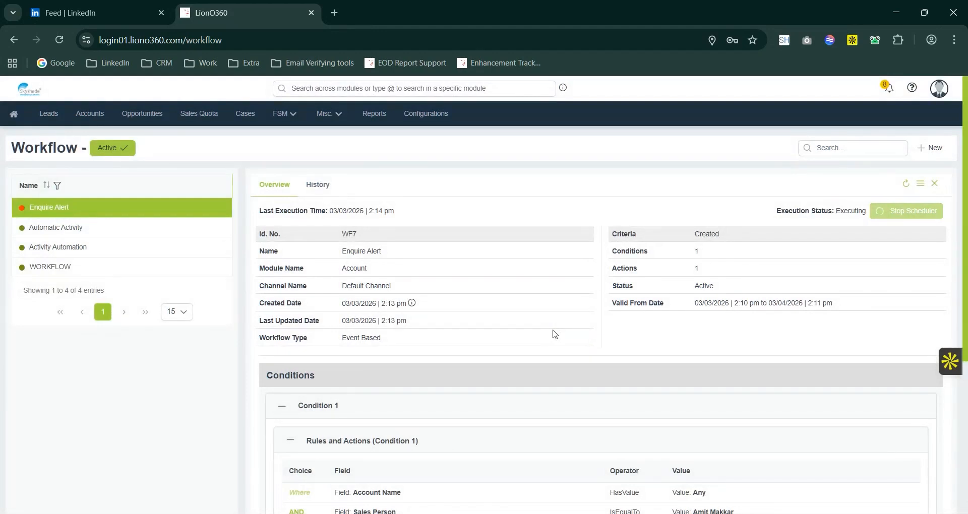